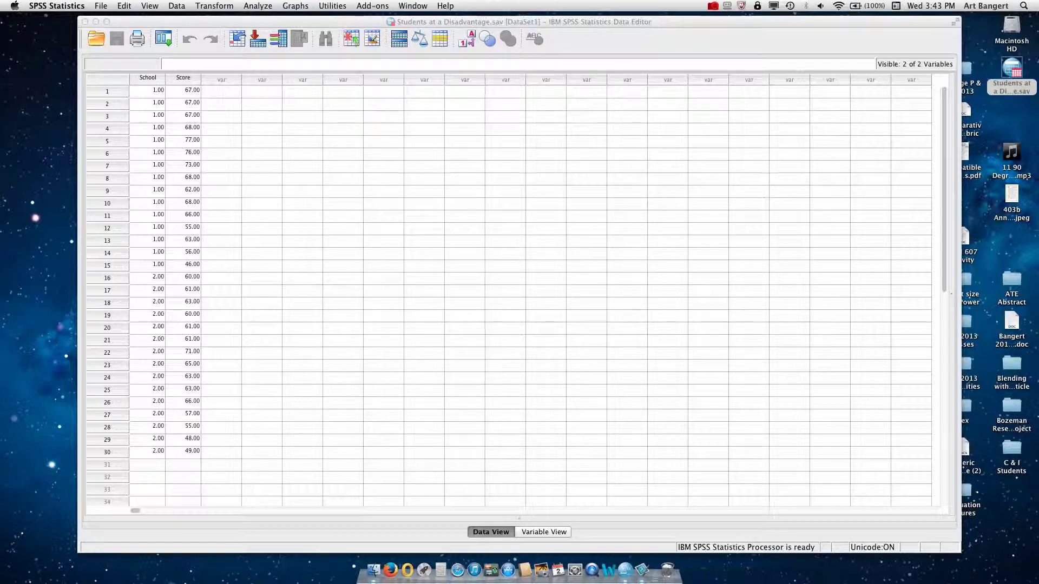
Step: Open the value labels of the School variable and add the label Elite for value 1
{"action": "left_click", "coordinate": [542, 531]}
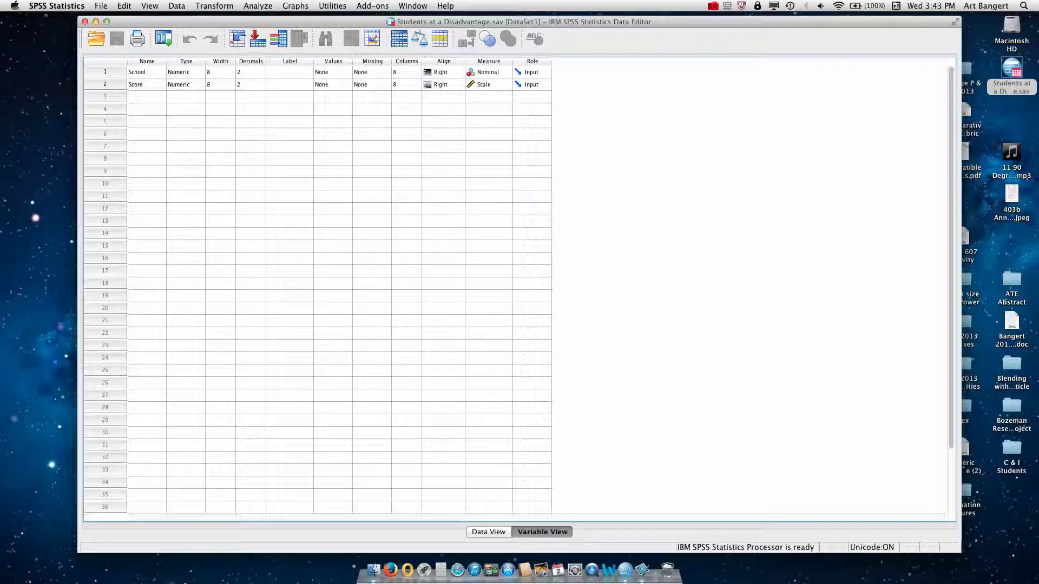
{"action": "left_click", "coordinate": [332, 72]}
{"action": "left_click", "coordinate": [344, 72]}
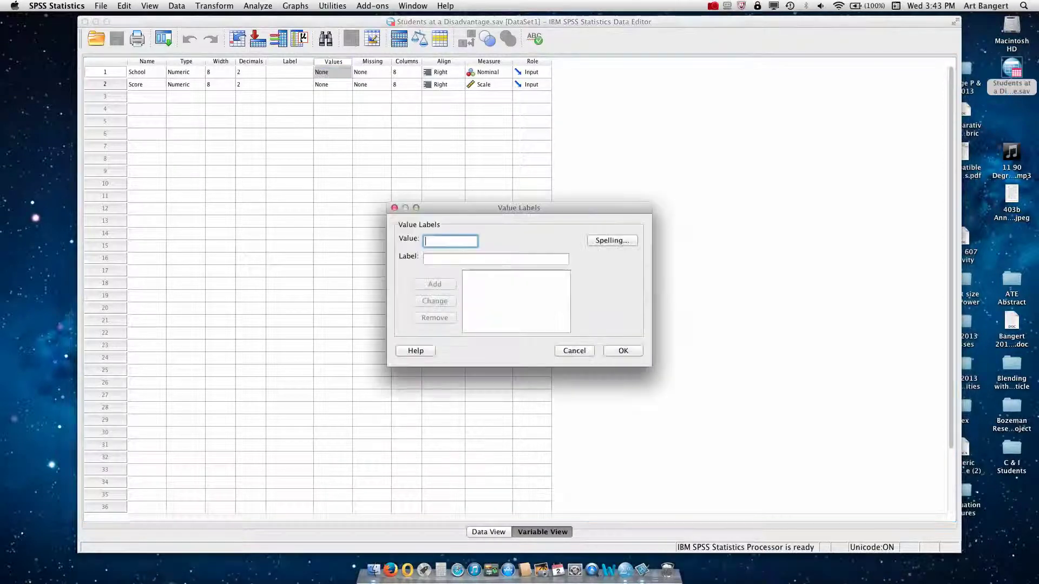
{"action": "type", "text": "1"}
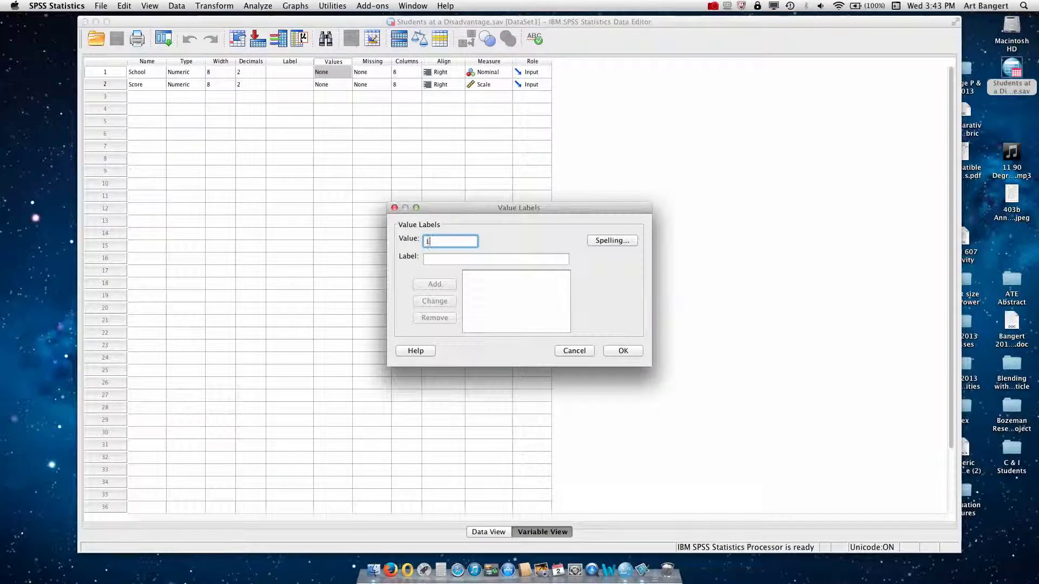
{"action": "key", "text": "Tab"}
{"action": "type", "text": "Elite"}
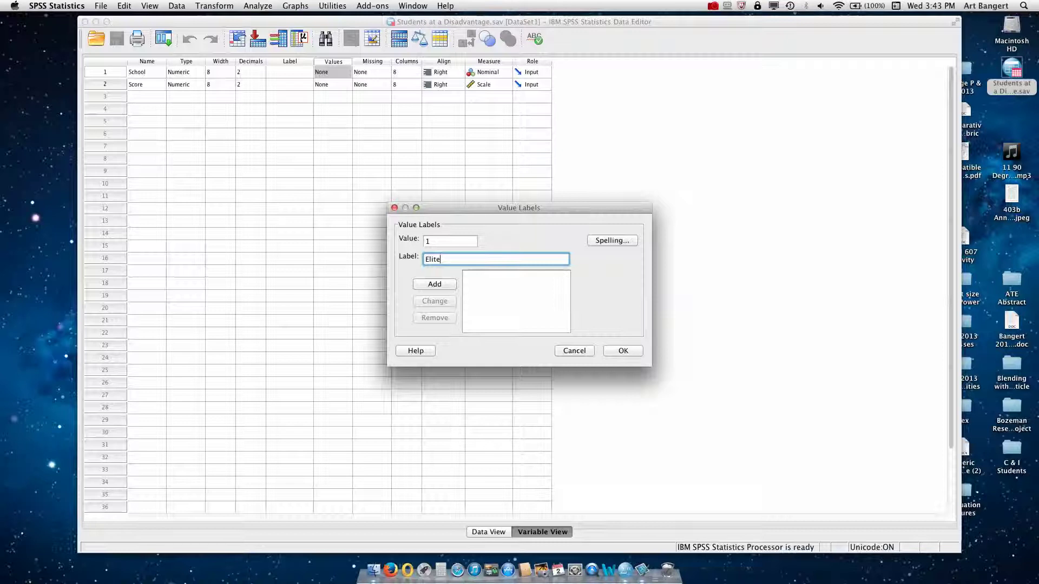
{"action": "left_click", "coordinate": [421, 284]}
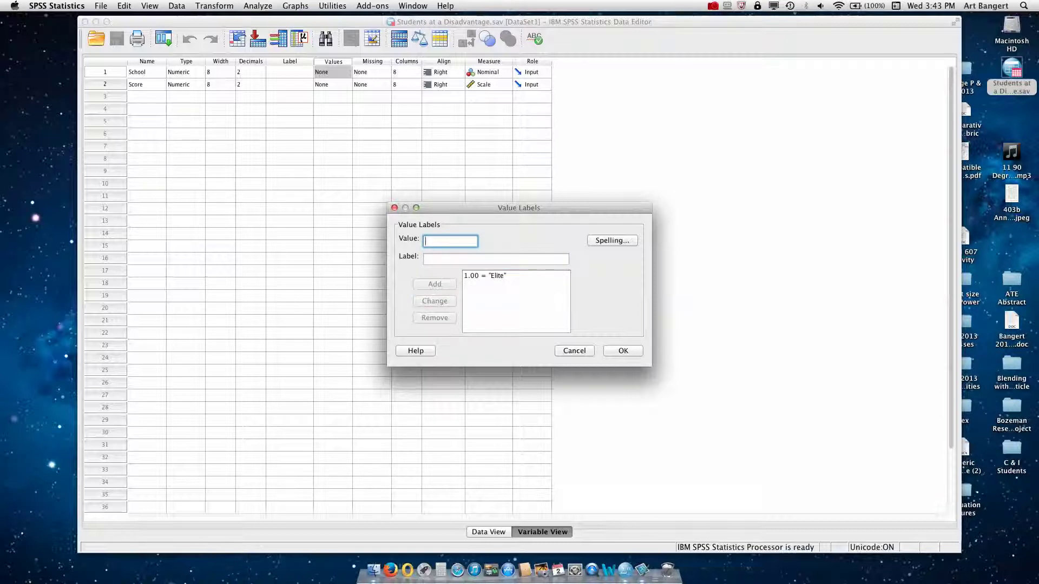
Step: Add the label Southside for value 2 of School and apply the value labels
{"action": "type", "text": "2"}
{"action": "key", "text": "Tab"}
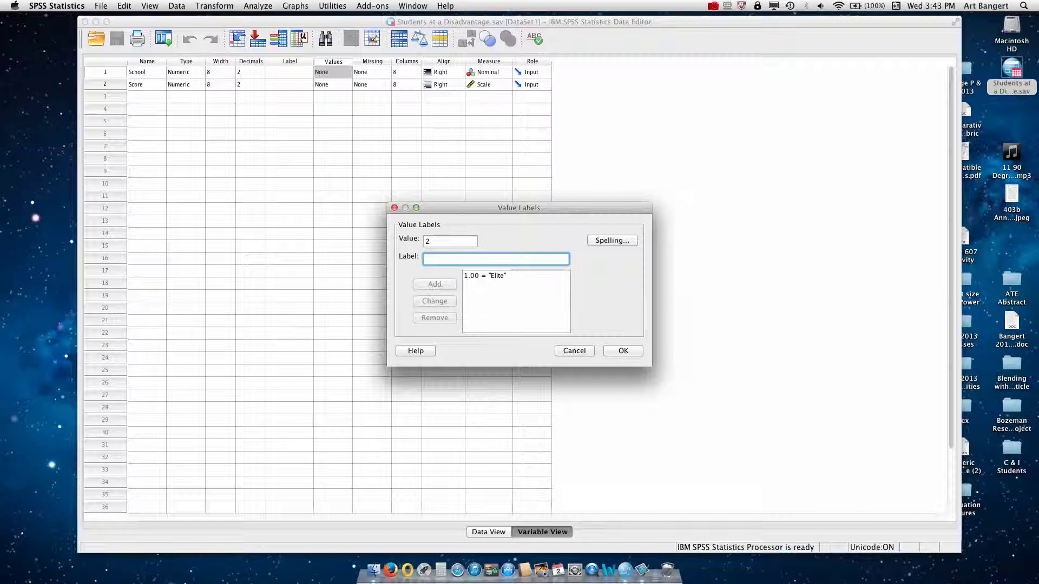
{"action": "type", "text": "Southside"}
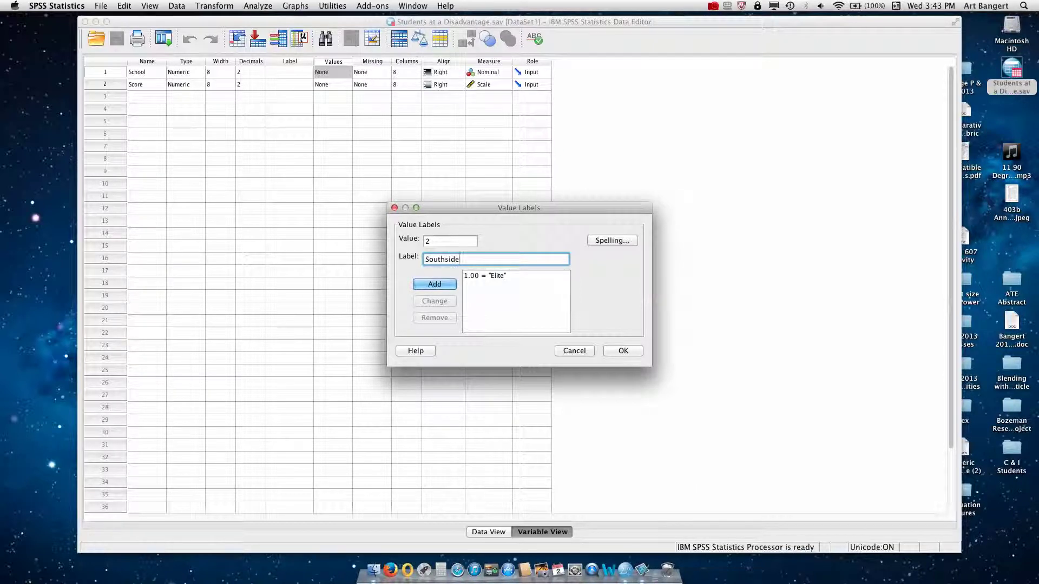
{"action": "key", "text": "Return"}
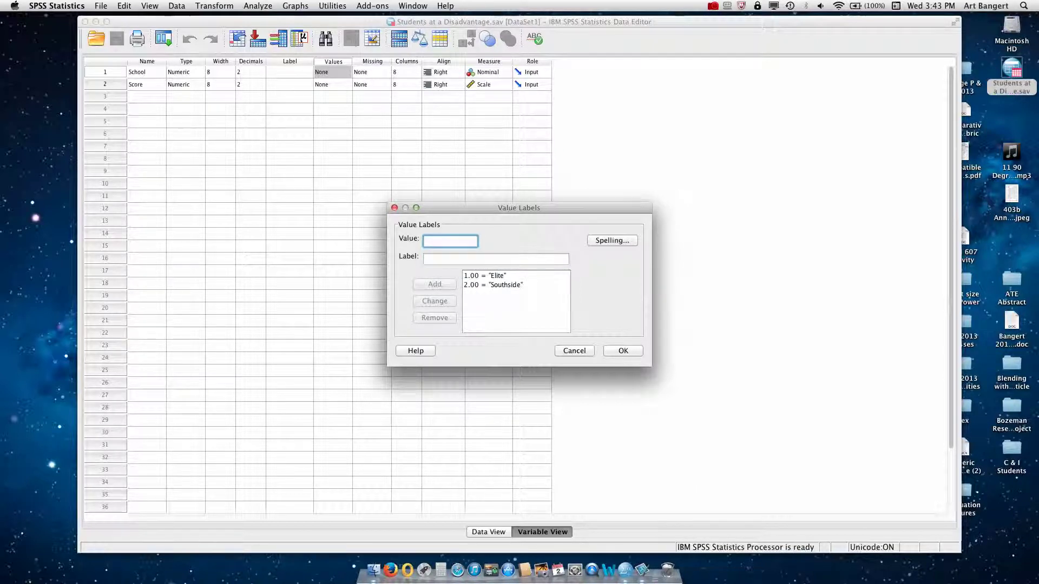
{"action": "key", "text": "Return"}
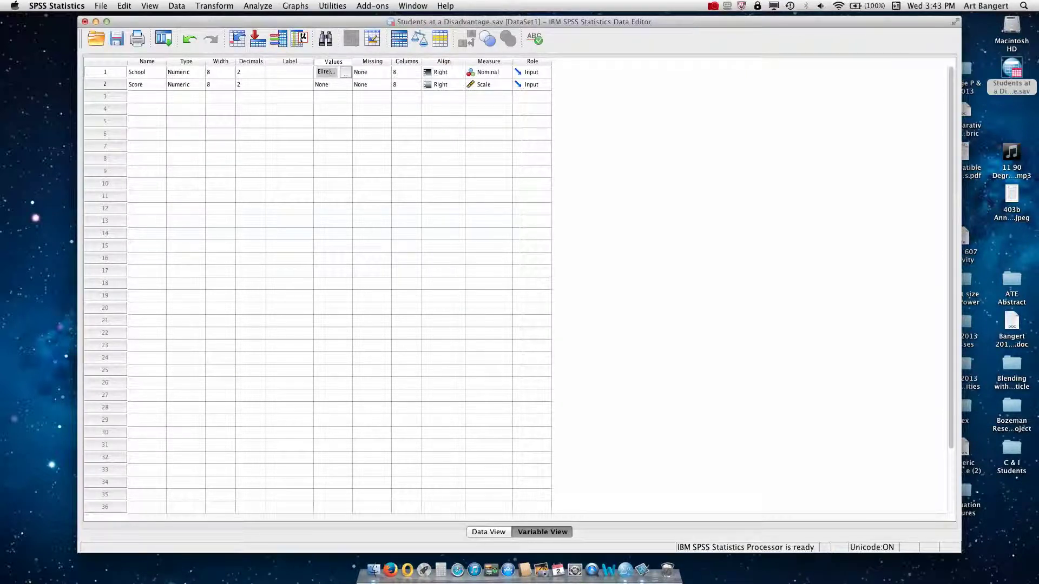
Step: Check that School's measurement level is Nominal, and review the data rows against the variable definitions
{"action": "left_click", "coordinate": [488, 72]}
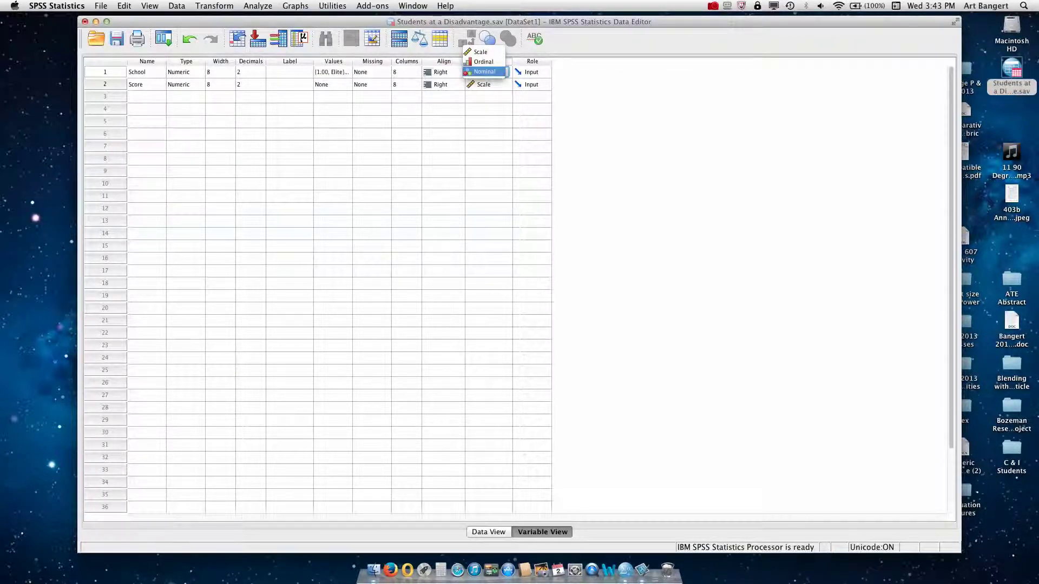
{"action": "key", "text": "Return"}
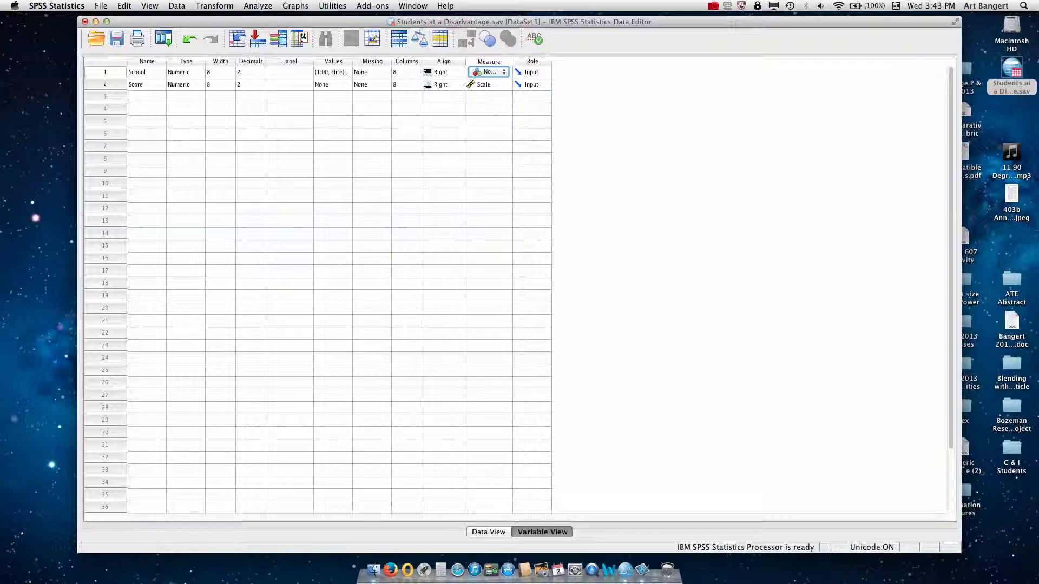
{"action": "left_click", "coordinate": [488, 532]}
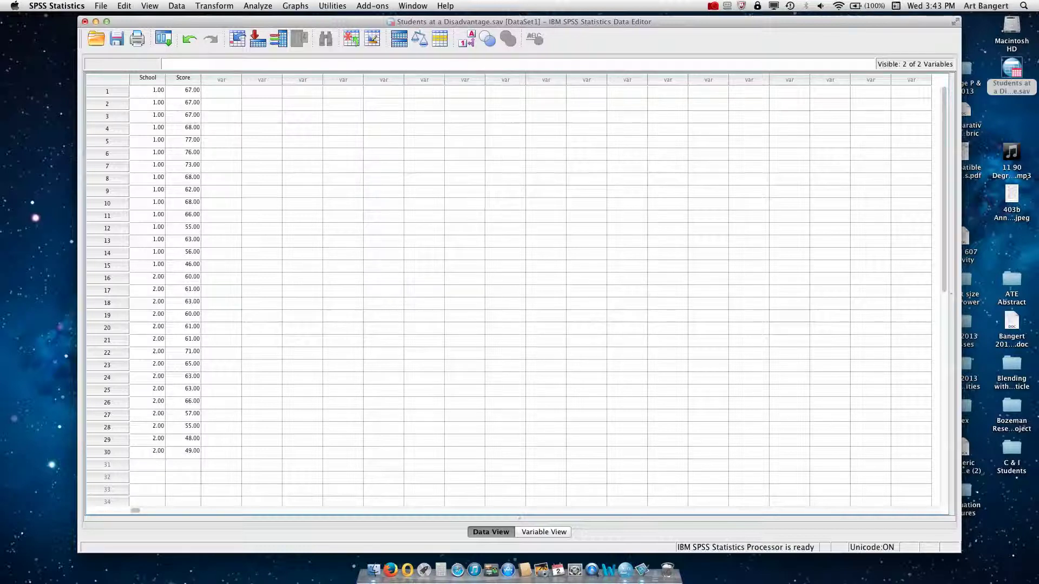
{"action": "left_click", "coordinate": [543, 532]}
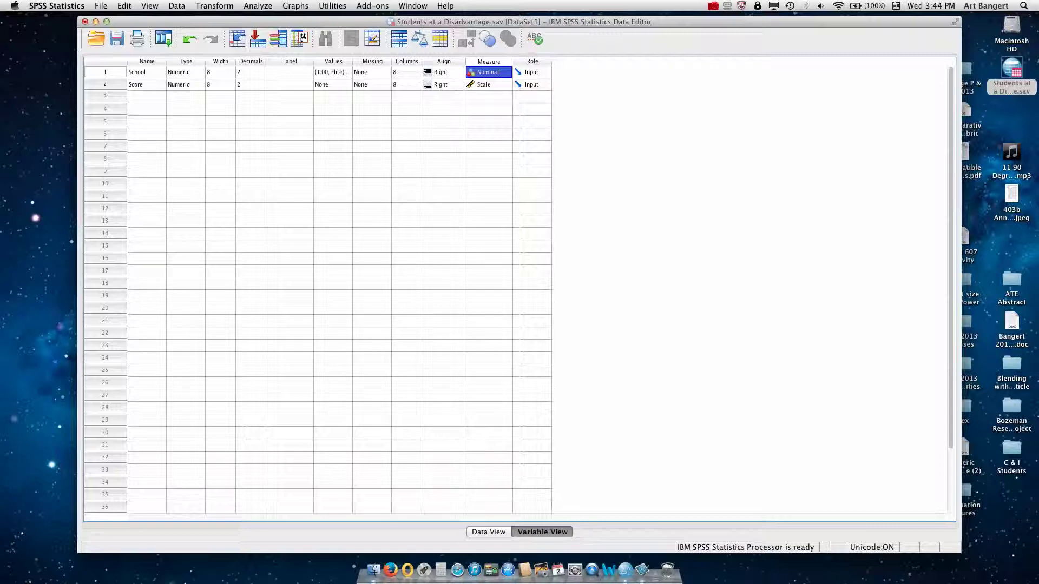
{"action": "left_click", "coordinate": [488, 531]}
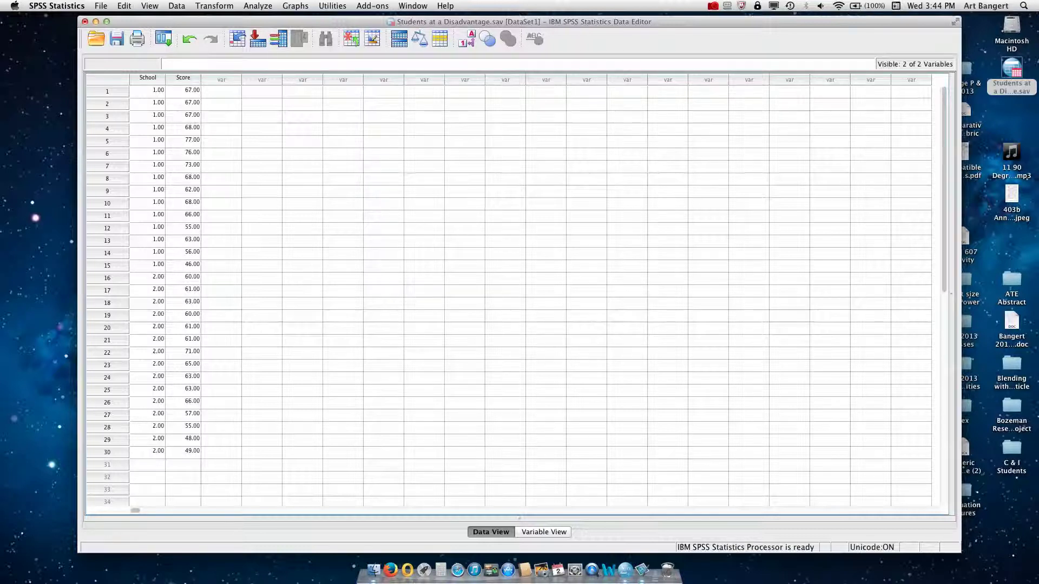
Step: Set up an independent-samples t test with Score as the test variable and School as the grouping variable
{"action": "left_click", "coordinate": [257, 6]}
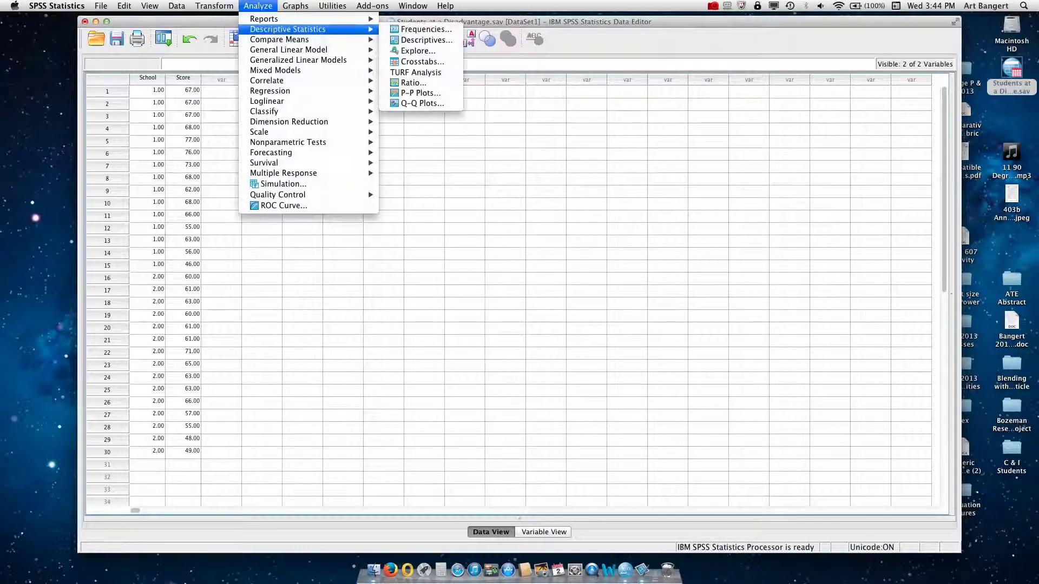
{"action": "mouse_move", "coordinate": [279, 39]}
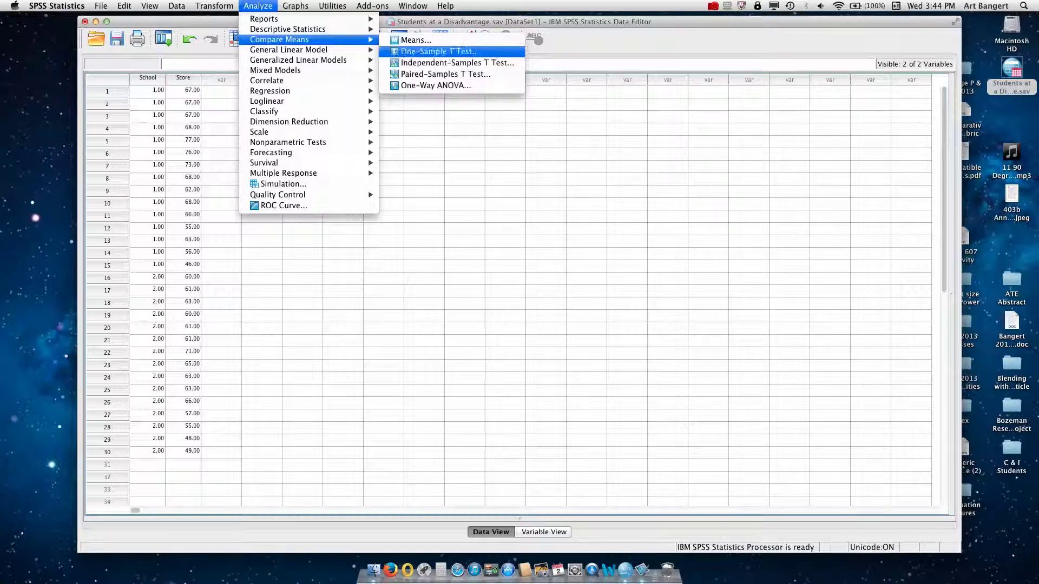
{"action": "left_click", "coordinate": [458, 63]}
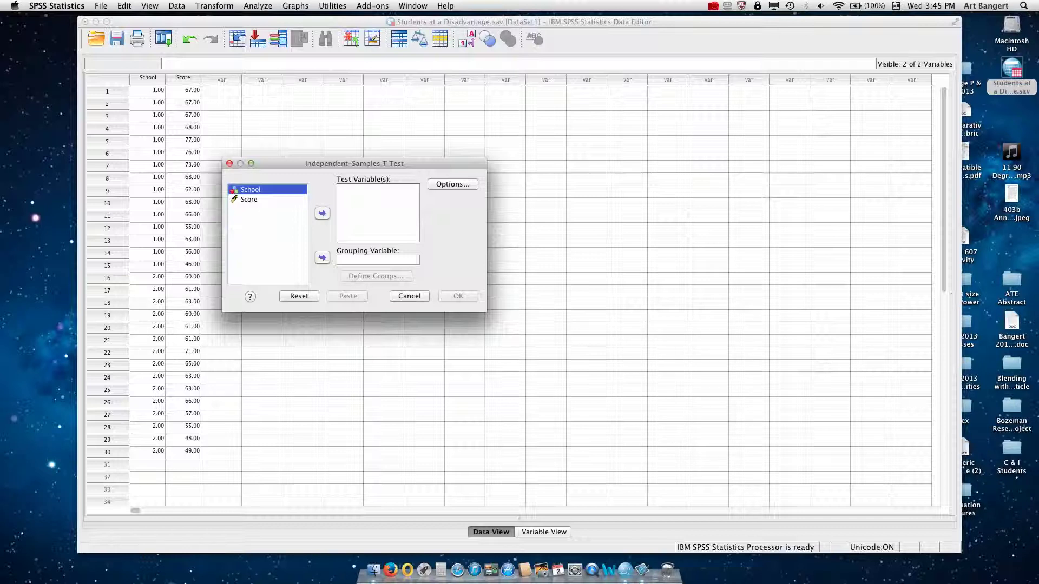
{"action": "left_click", "coordinate": [249, 199]}
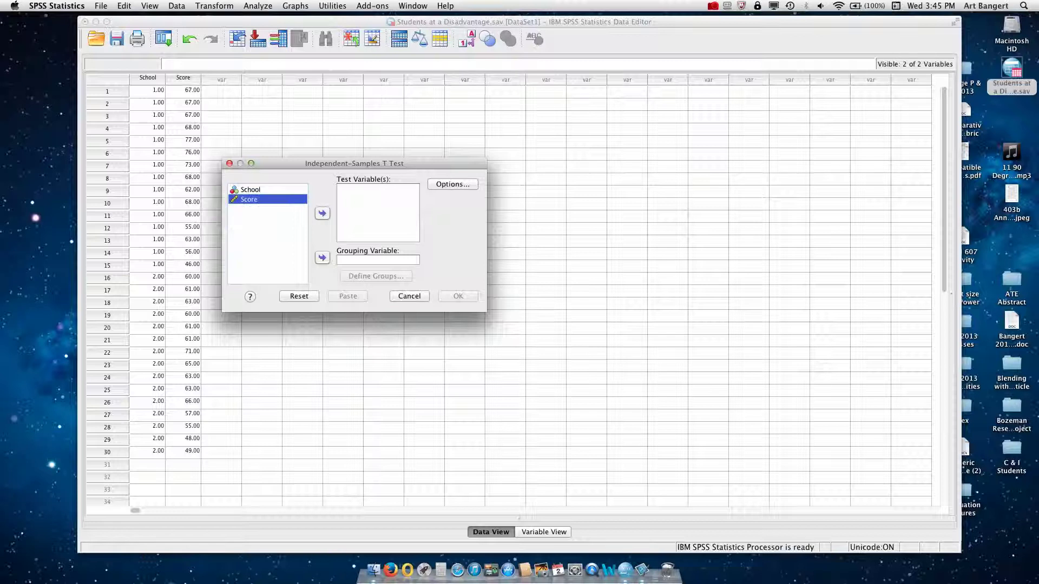
{"action": "left_click", "coordinate": [322, 213]}
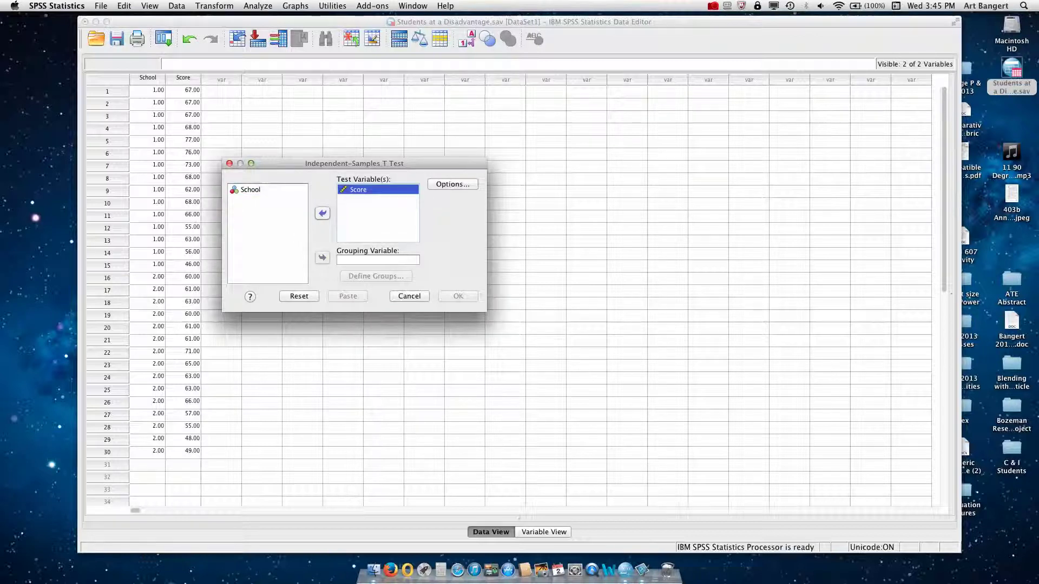
{"action": "left_click", "coordinate": [251, 189]}
{"action": "left_click", "coordinate": [322, 258]}
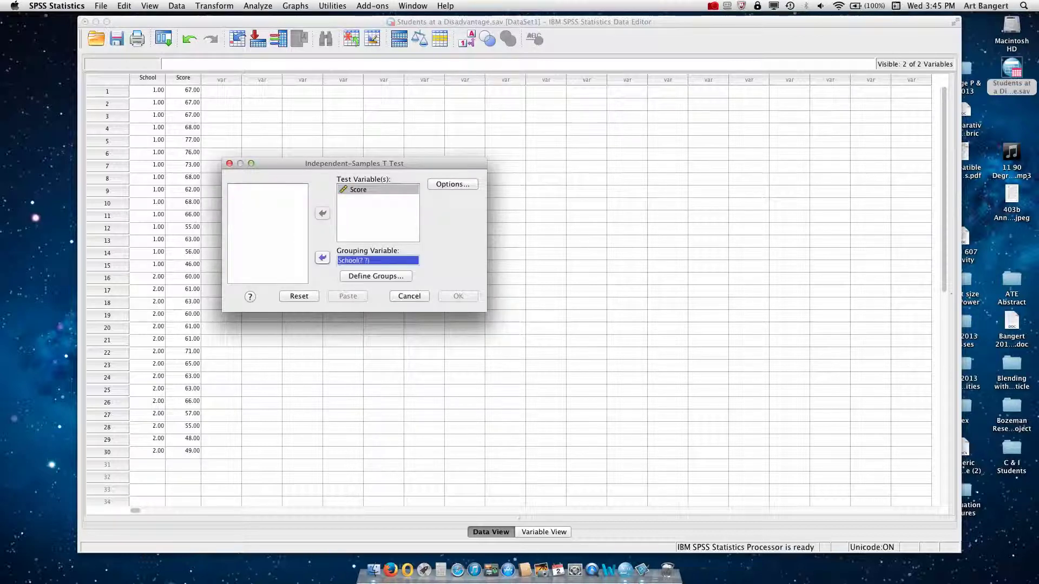
Step: Define the School groups as 1 and 2, and run the independent-samples t test
{"action": "left_click", "coordinate": [376, 276]}
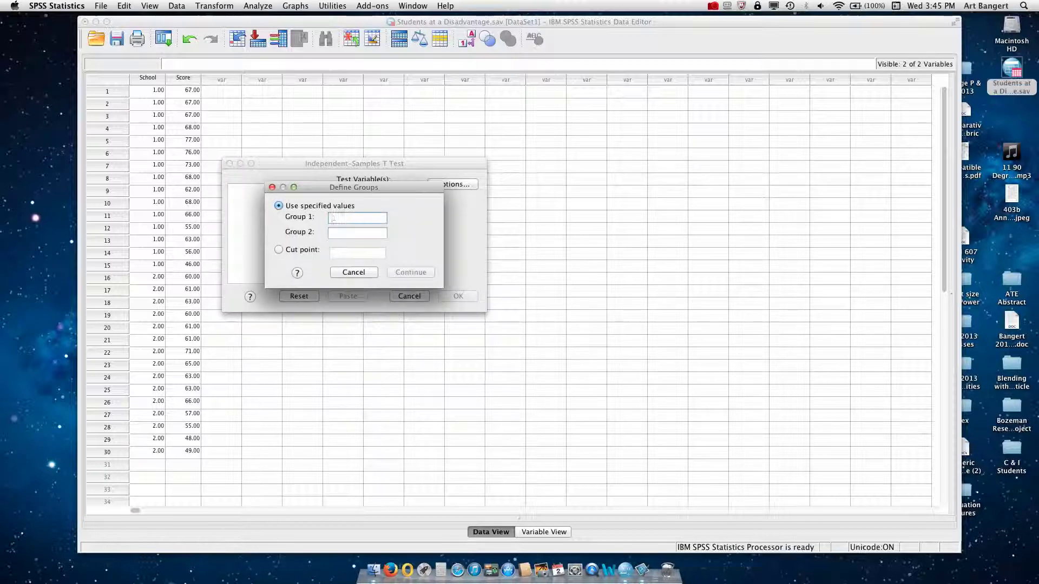
{"action": "type", "text": "1"}
{"action": "left_click", "coordinate": [331, 233]}
{"action": "type", "text": "2"}
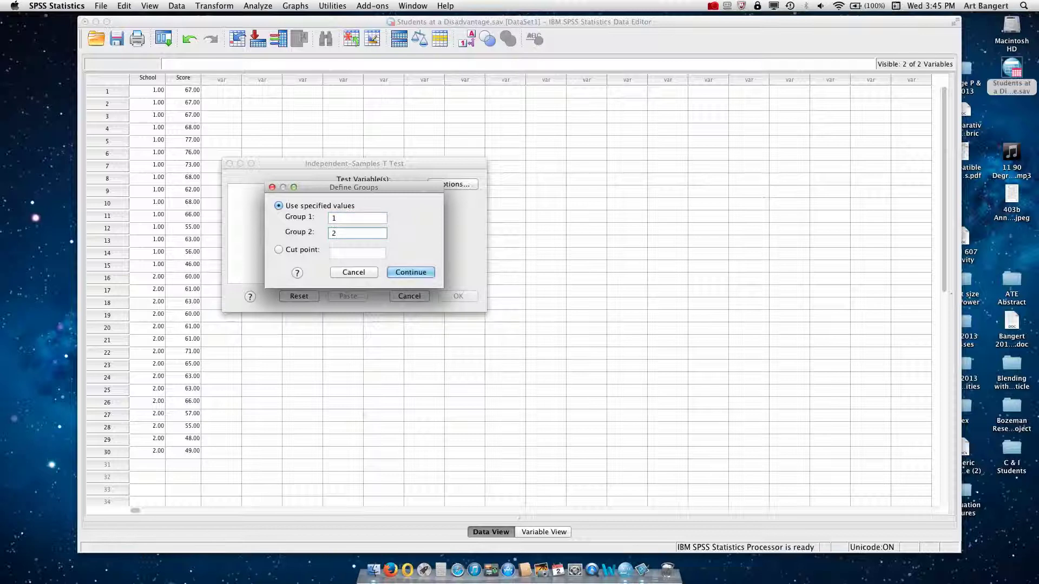
{"action": "key", "text": "Return"}
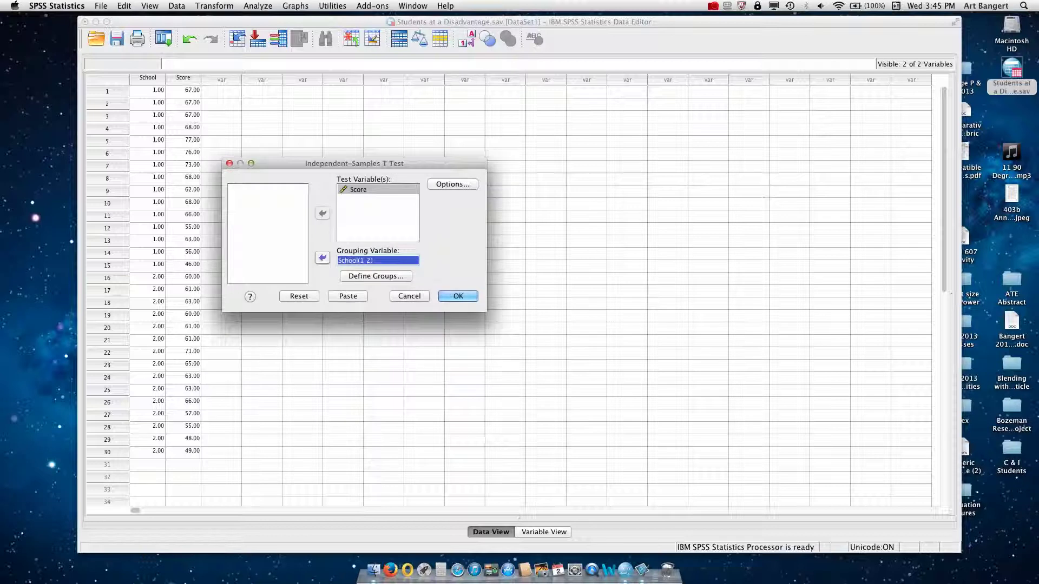
{"action": "left_click", "coordinate": [457, 295]}
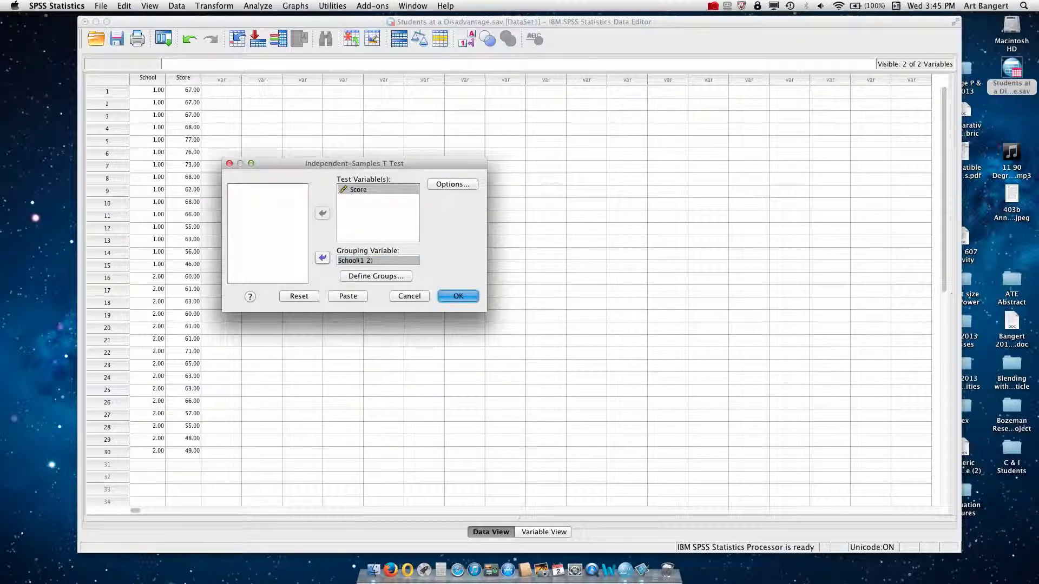
{"action": "key", "text": "Return"}
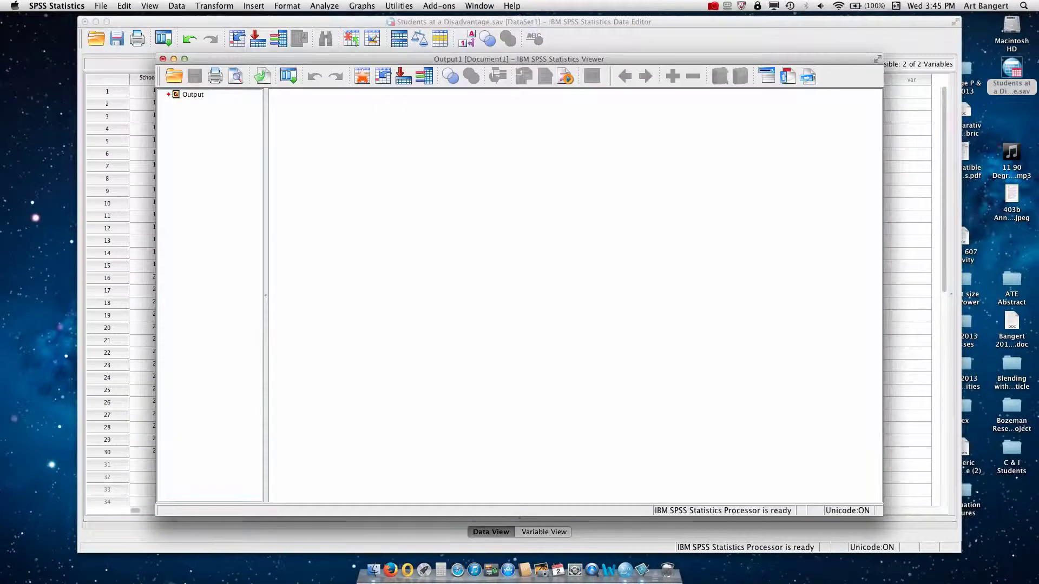
Step: Reposition and enlarge the output window, and examine the Group Statistics and Independent Samples Test tables
{"action": "left_click_drag", "start_coordinate": [449, 59], "coordinate": [406, 53]}
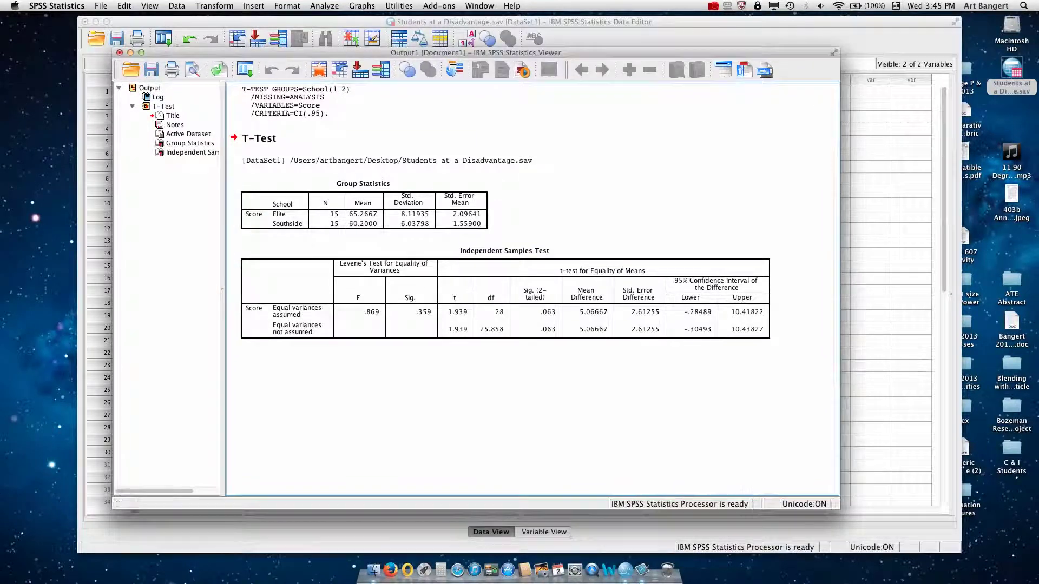
{"action": "left_click_drag", "start_coordinate": [837, 507], "coordinate": [856, 528]}
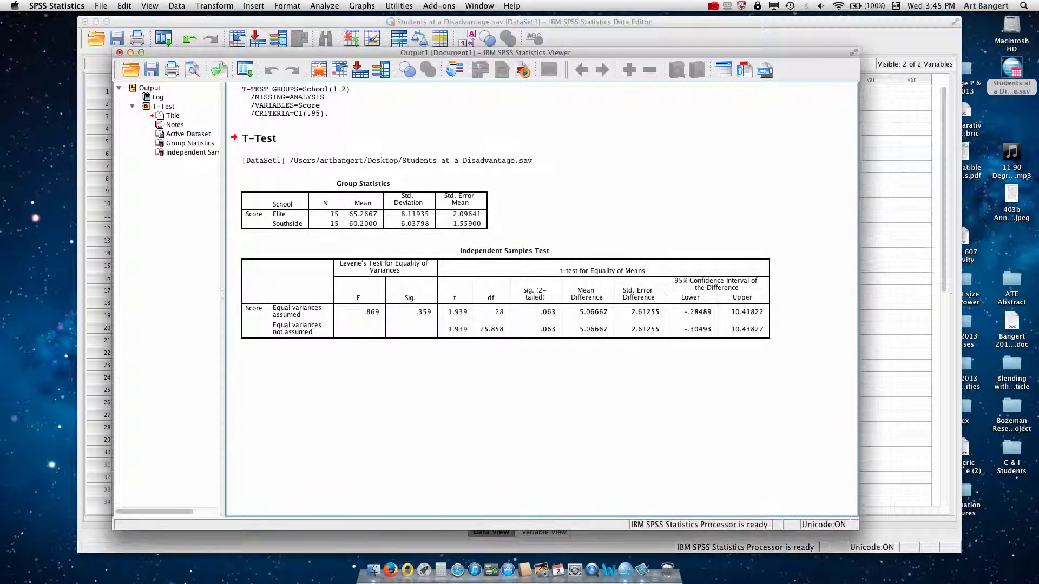
{"action": "left_click", "coordinate": [363, 208]}
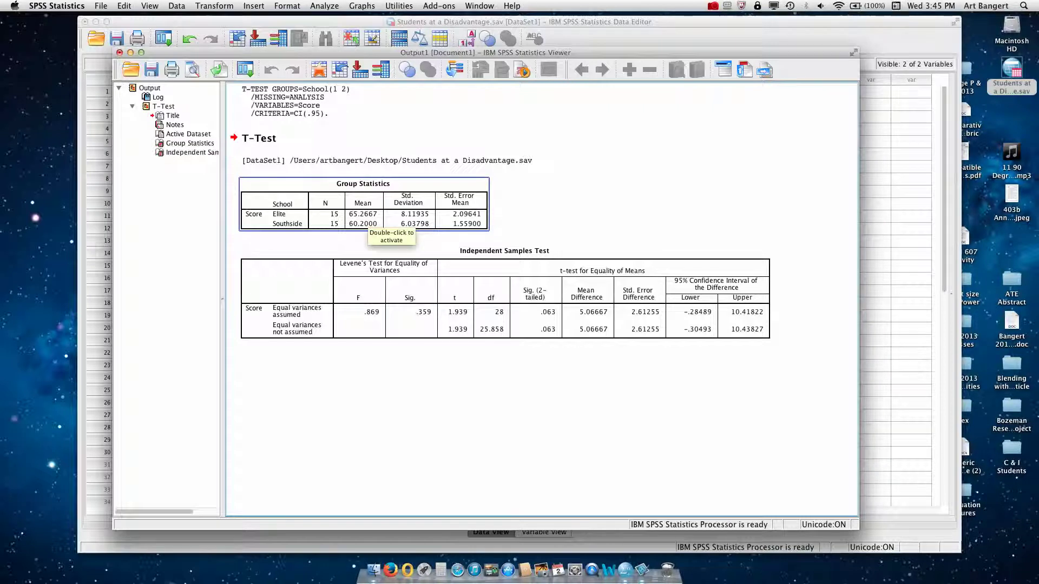
{"action": "key", "text": "Escape"}
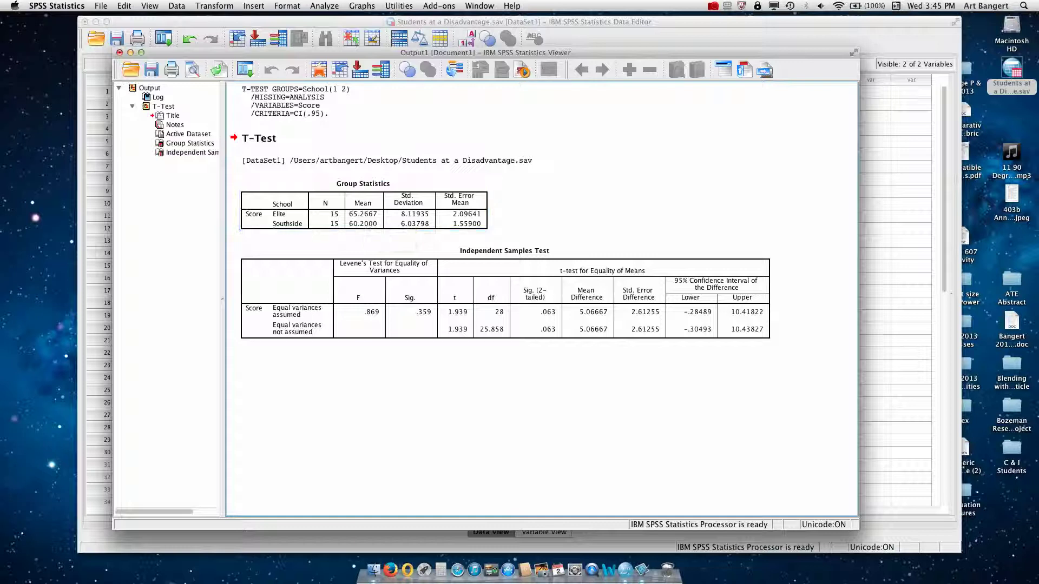
{"action": "left_click", "coordinate": [363, 211]}
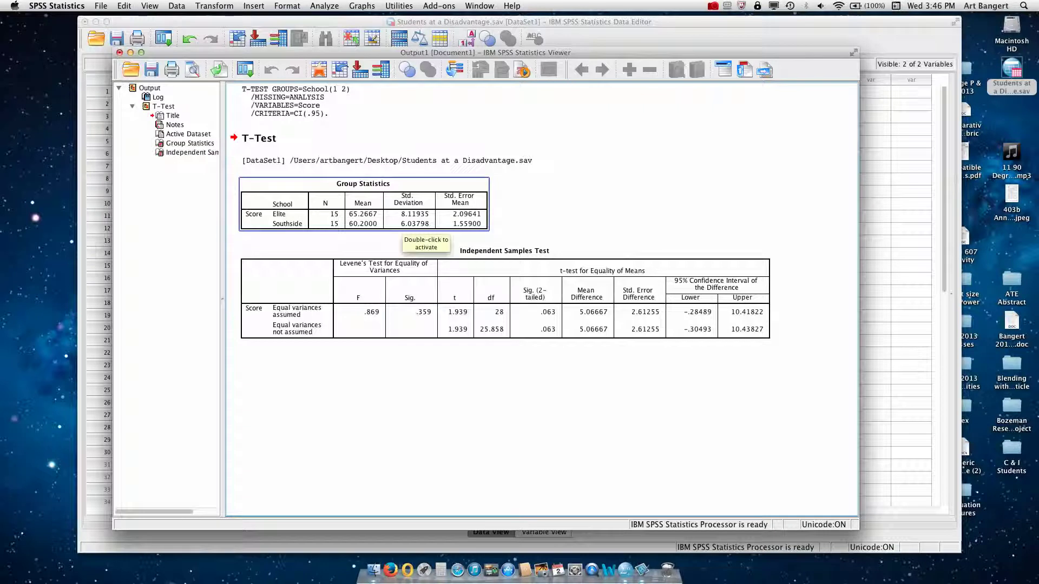
{"action": "left_click", "coordinate": [450, 244]}
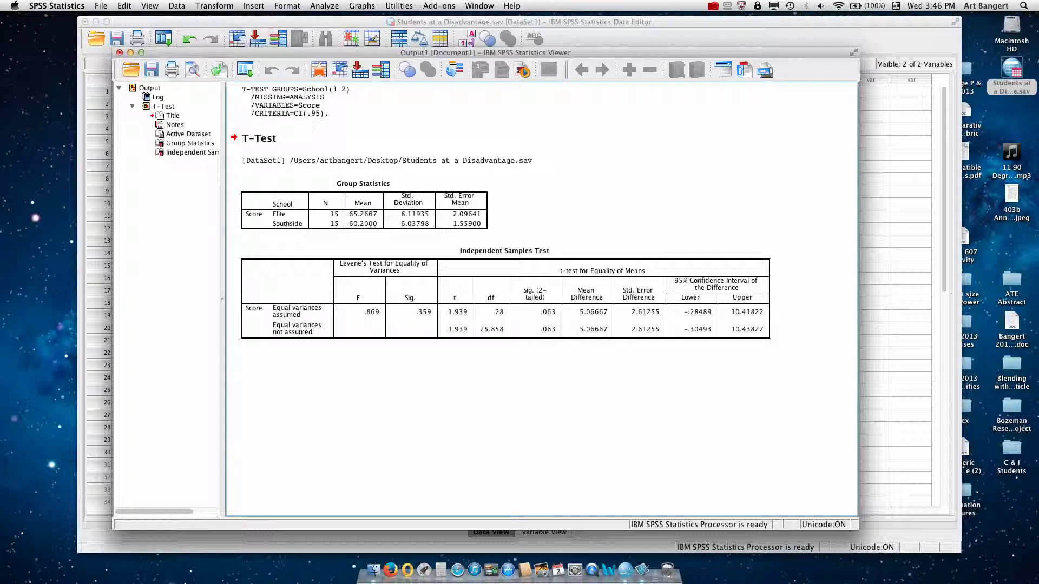
{"action": "left_click", "coordinate": [504, 292]}
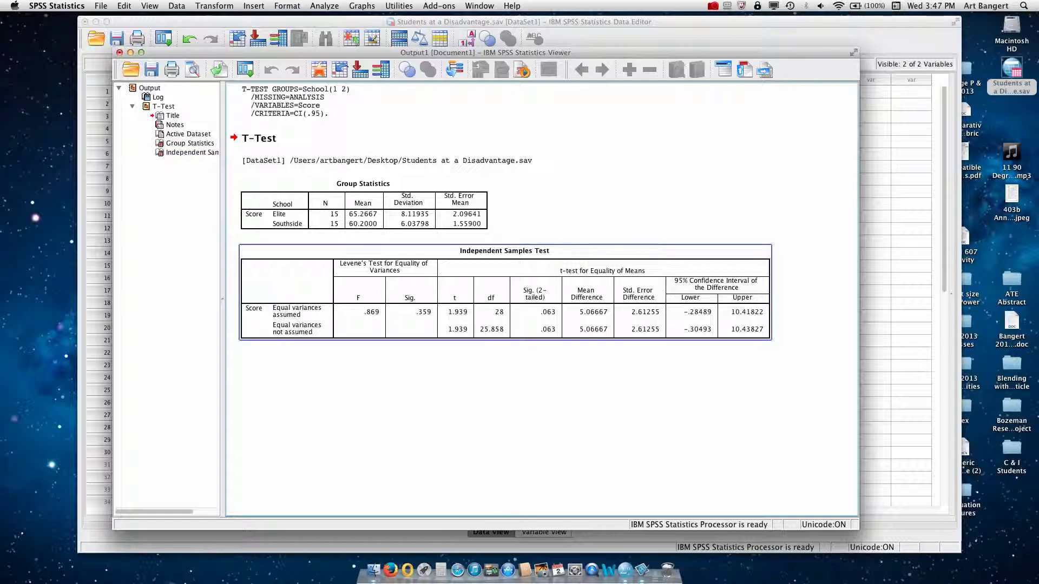
{"action": "left_click", "coordinate": [363, 211]}
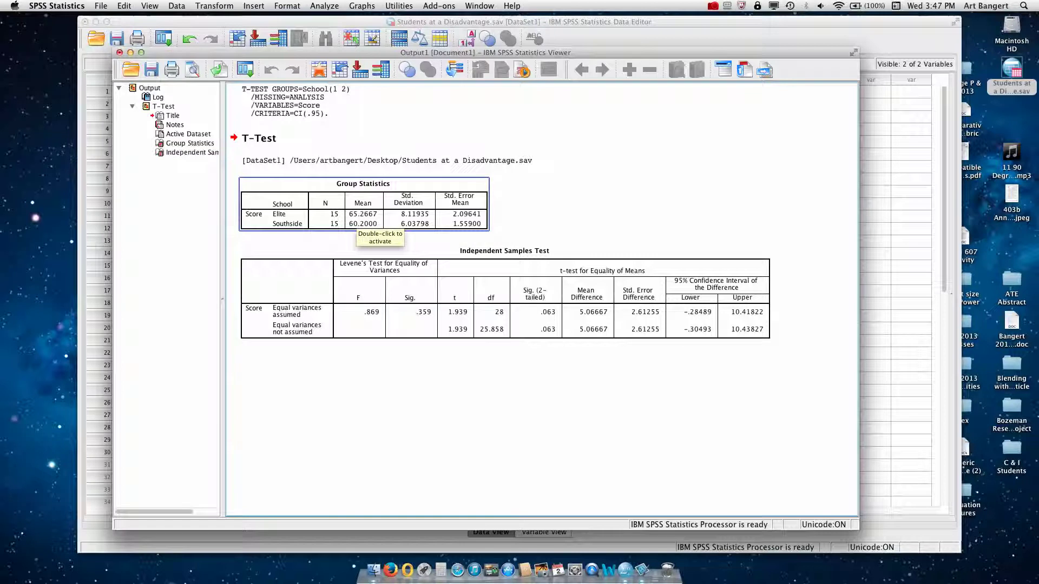
{"action": "key", "text": "Escape"}
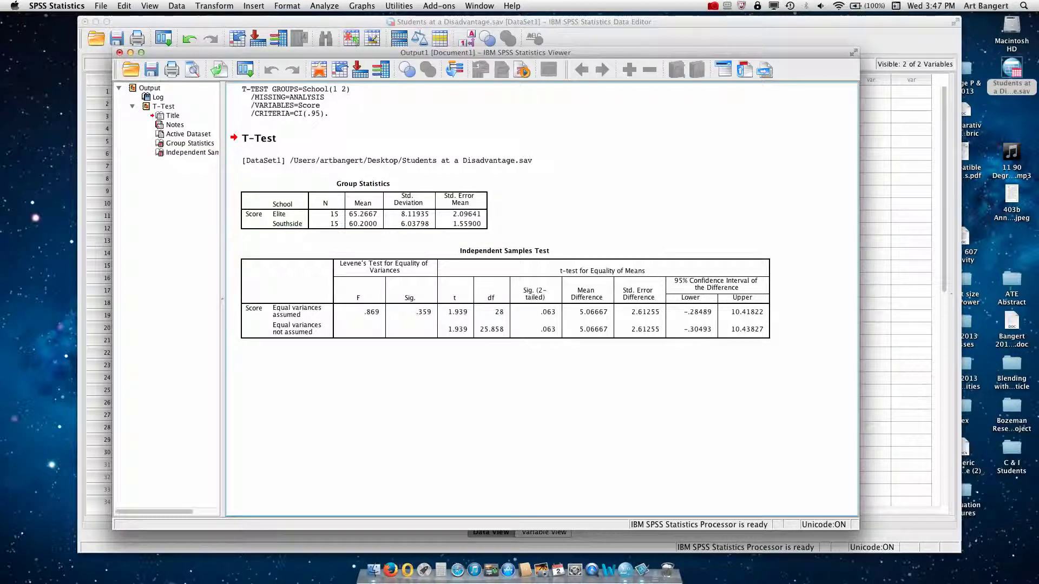